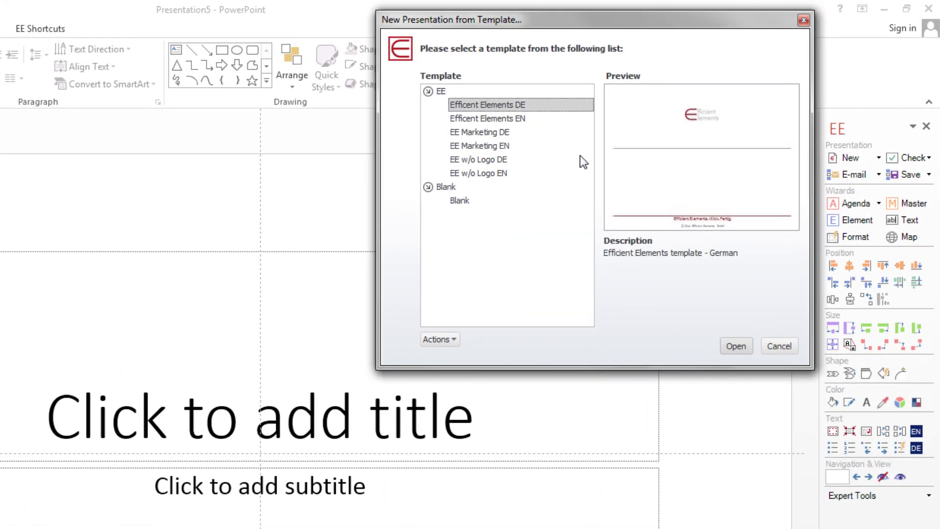
Create a new presentation from the English EE Marketing template.
click(486, 147)
click(735, 346)
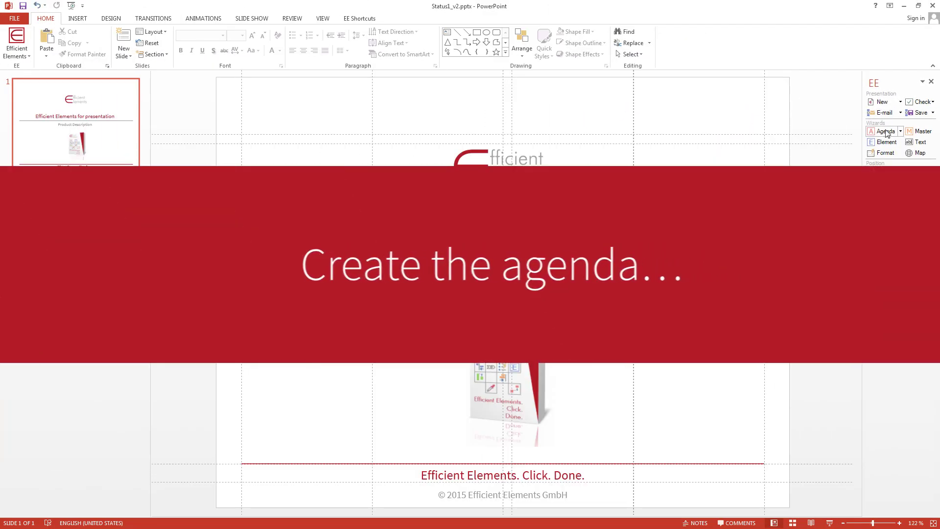
Generate the agenda slides with a Time Slot column for each topic.
click(886, 132)
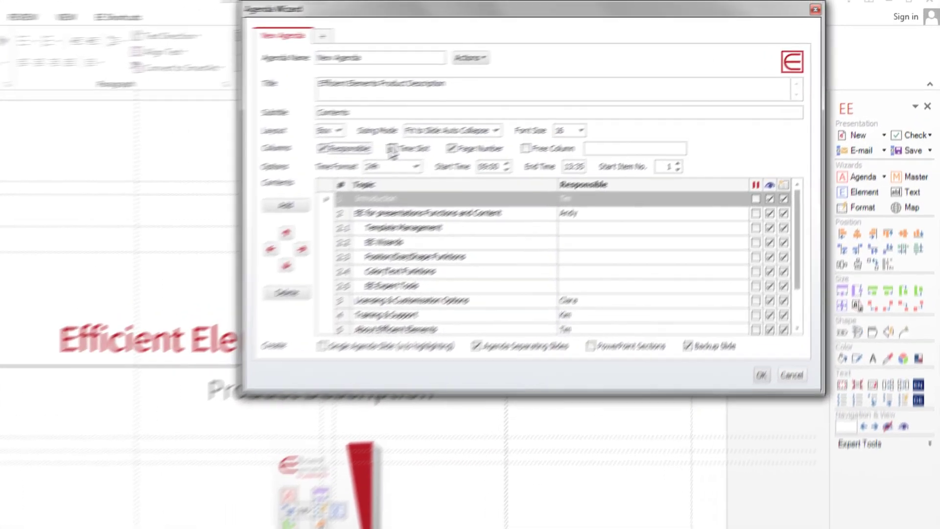
click(390, 149)
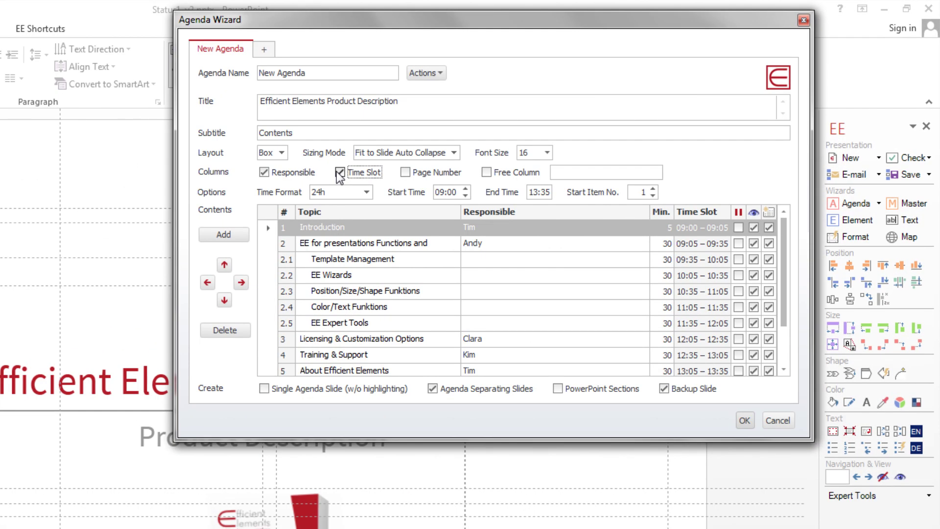
click(744, 420)
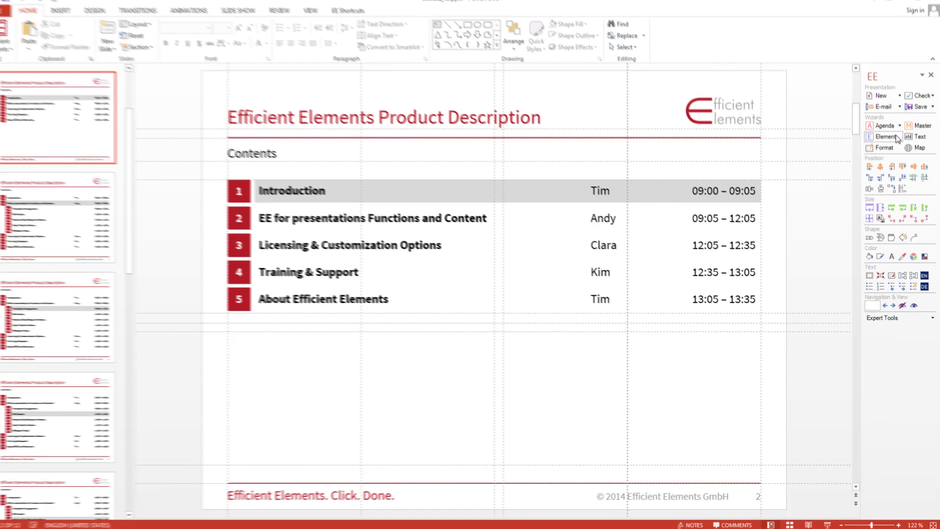
Insert the library's Product and value proposition slide, then its Product description Overview slide.
click(884, 142)
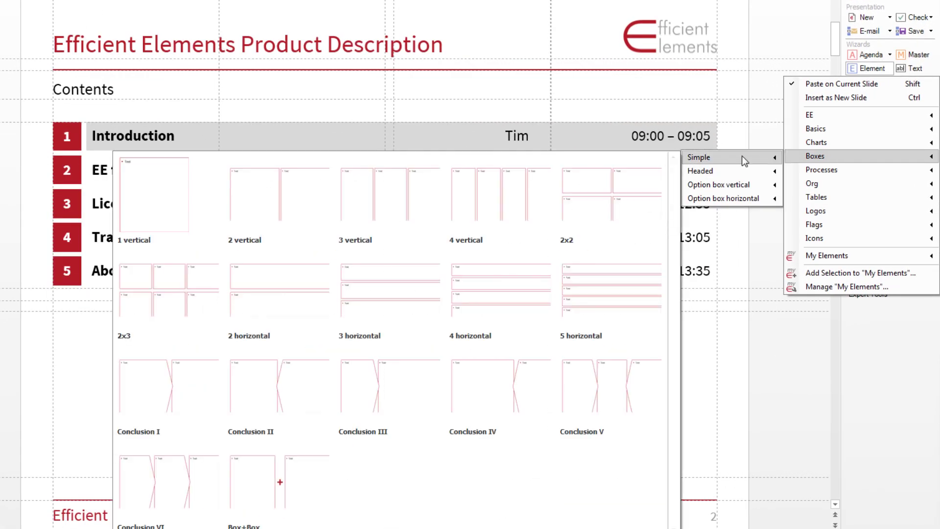
mouse_move(780, 117)
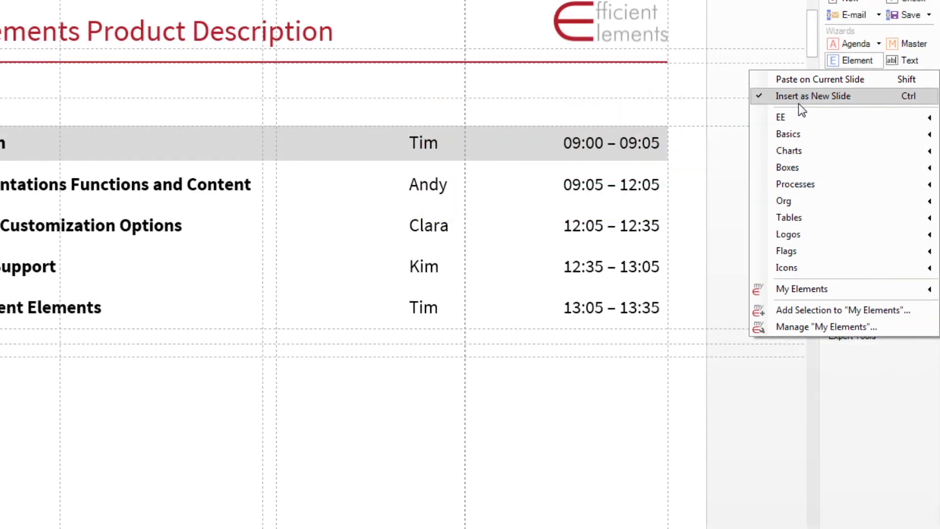
mouse_move(628, 118)
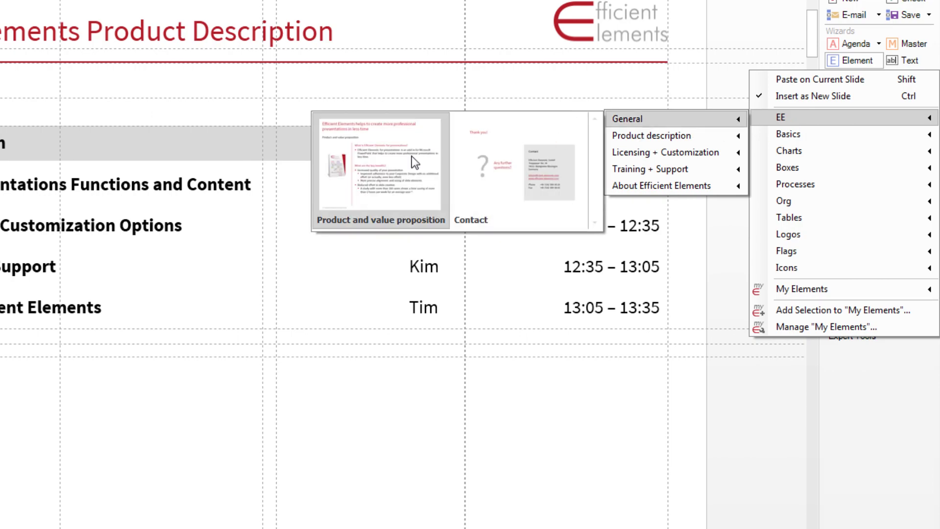
click(411, 156)
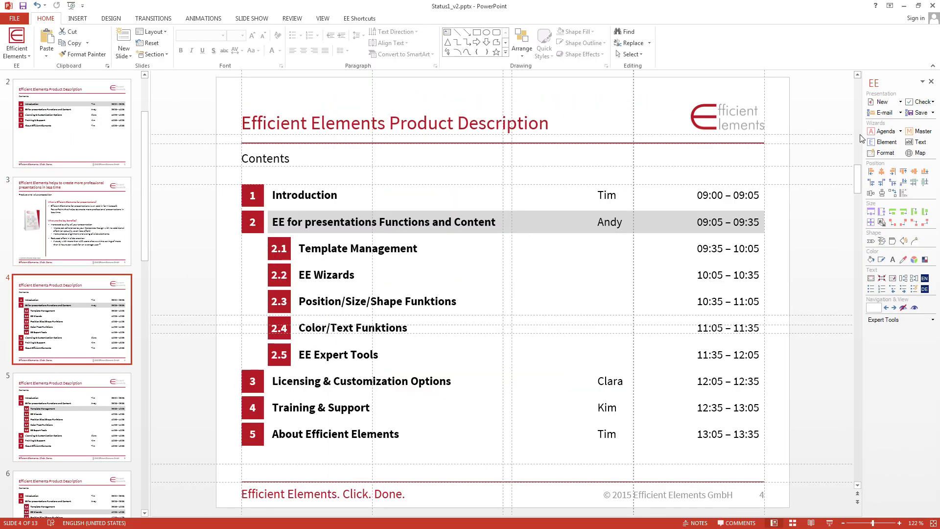
click(879, 142)
mouse_move(690, 79)
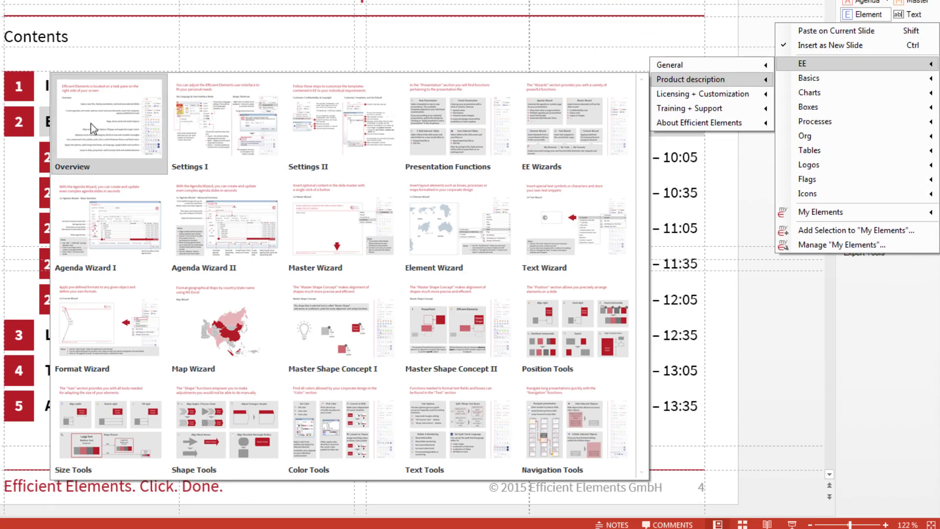
click(92, 128)
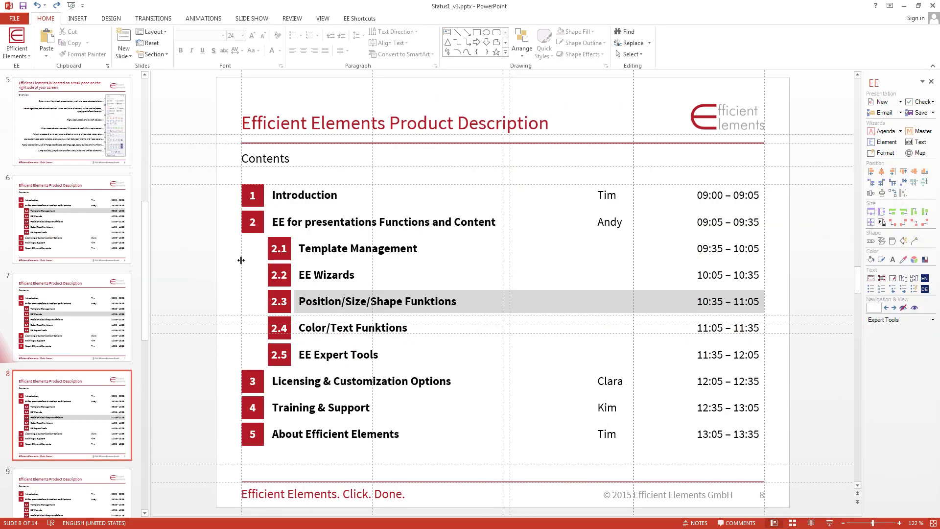
Insert a vertical three-option box layout and head its details column 'License Details'.
click(242, 109)
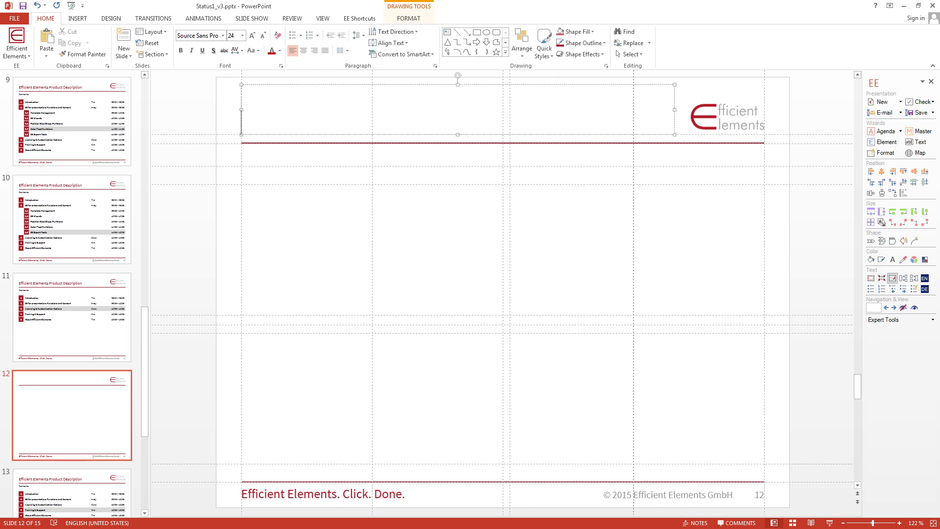
text(We offer three licensing options)
click(882, 142)
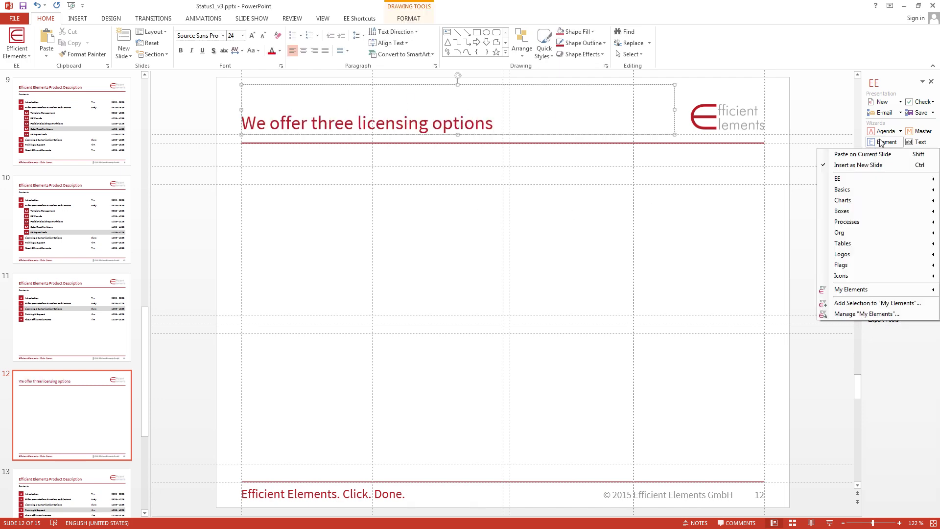
mouse_move(643, 313)
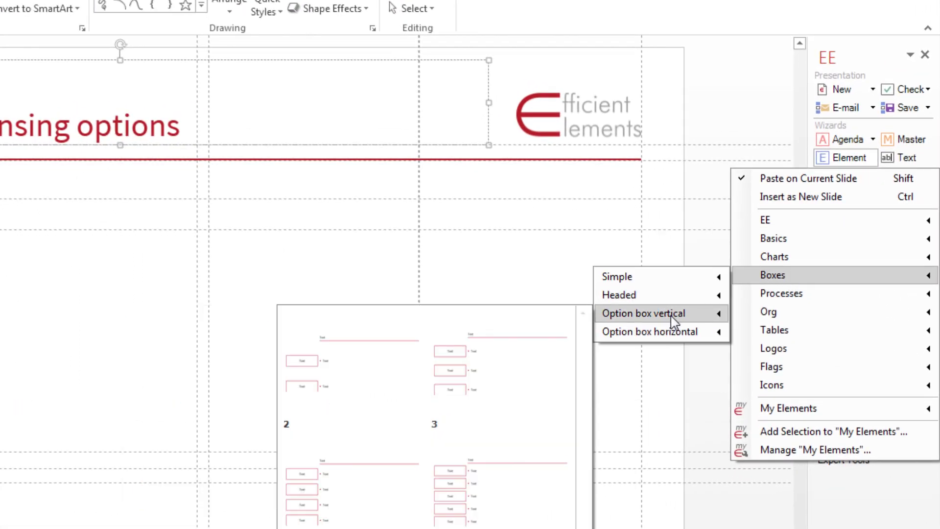
click(308, 374)
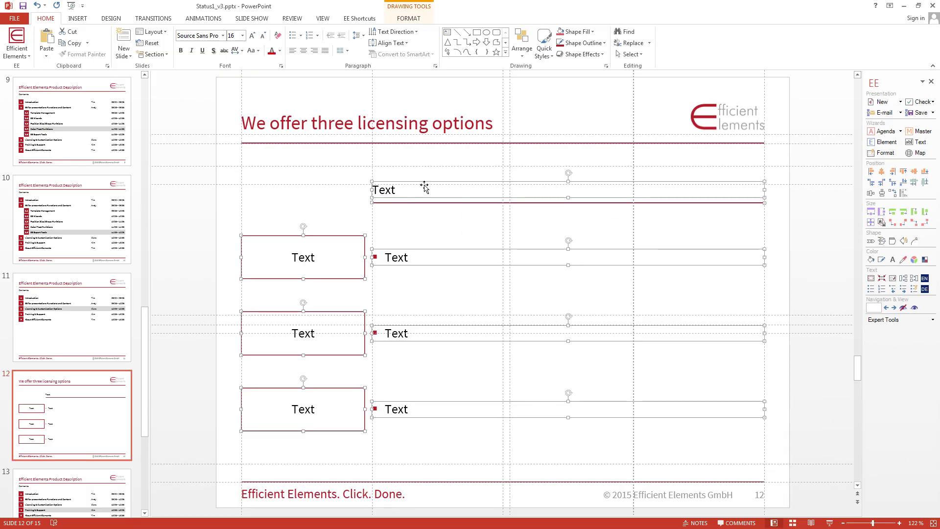
click(424, 190)
text(License Details)
Add two detail bullets each for the Single User and Multi User licenses.
click(473, 257)
text(License valid for one named user)
key(Return)
text(Individual or synchronized license period)
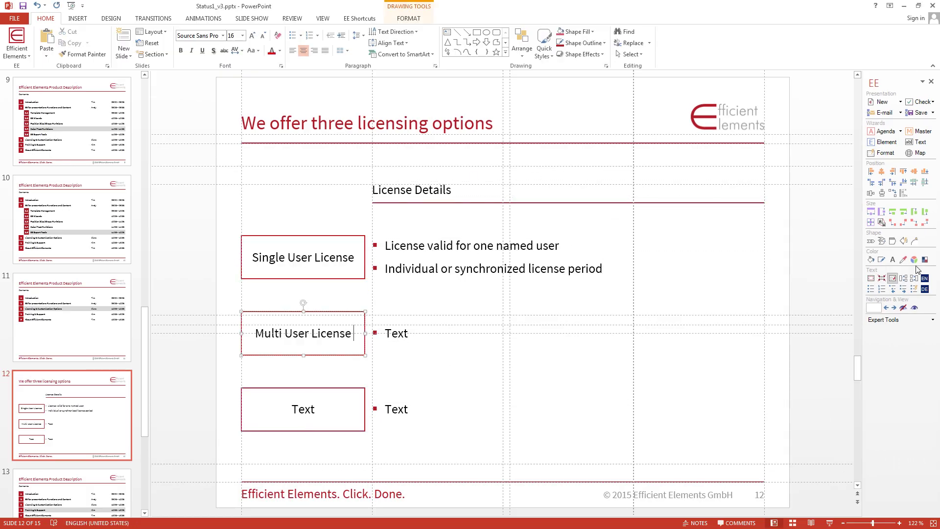
click(396, 333)
text(License valid for an agreed number of named users)
key(Return)
text(License key in installation package optional)
Fill in the Corporate License bullets and add a For discussion sticker.
click(396, 409)
text(License valid for all users in company)
key(Return)
text(License key in installation package optional)
key(Return)
text(Pricing based on employee structure)
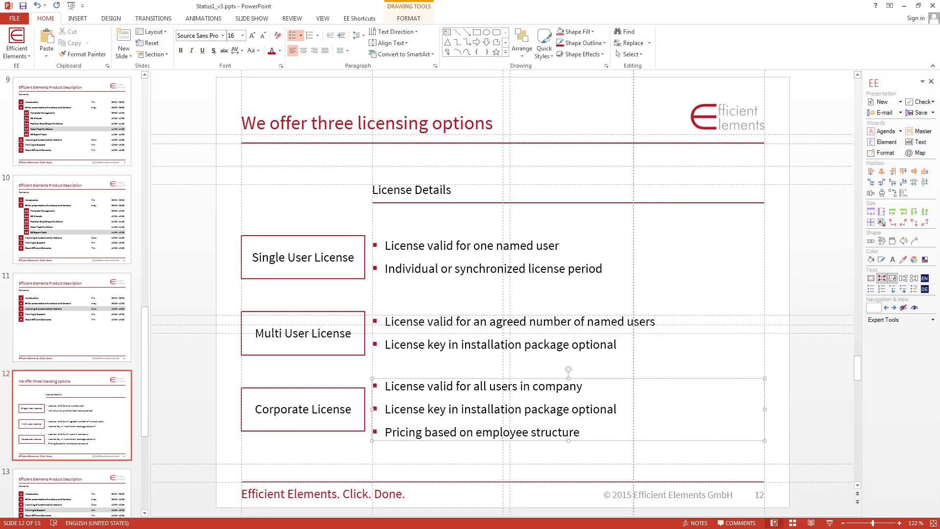
click(884, 142)
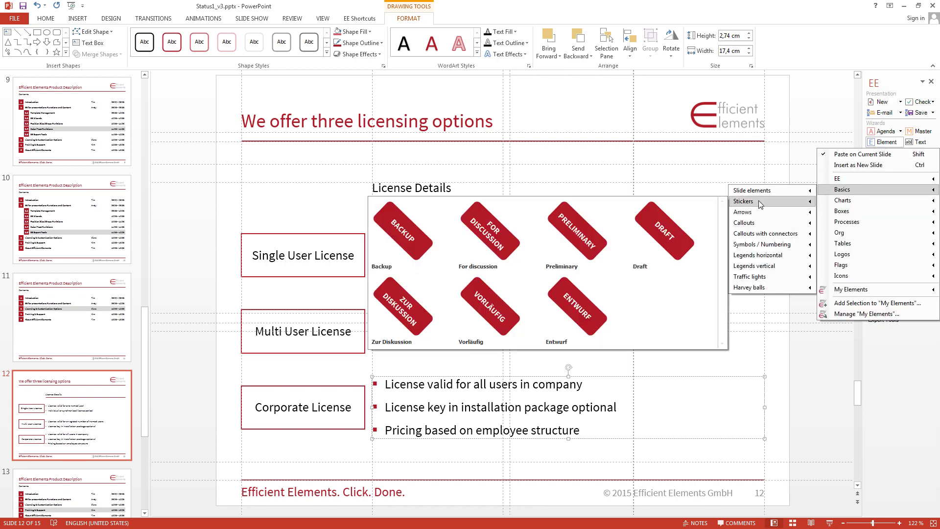
click(487, 224)
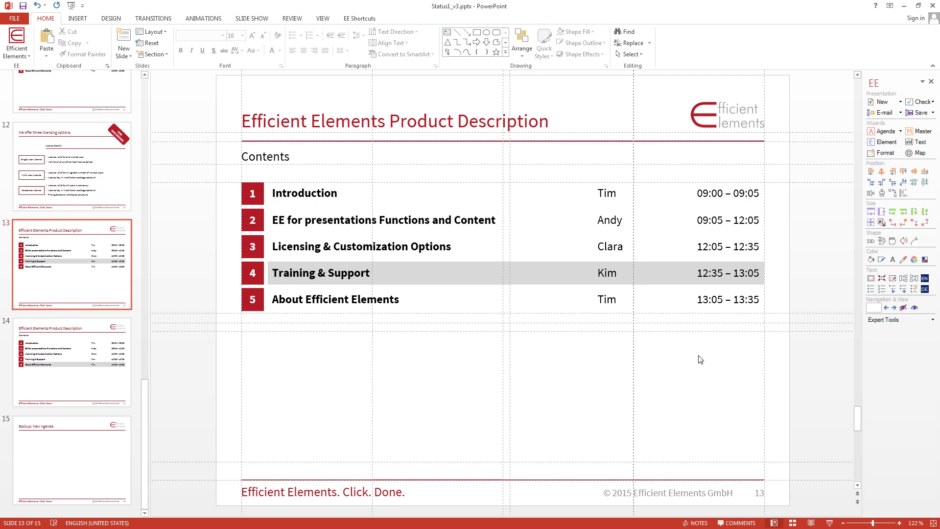
Add a new slide titled about training offerings, with the subtitle 'Training options'.
click(122, 43)
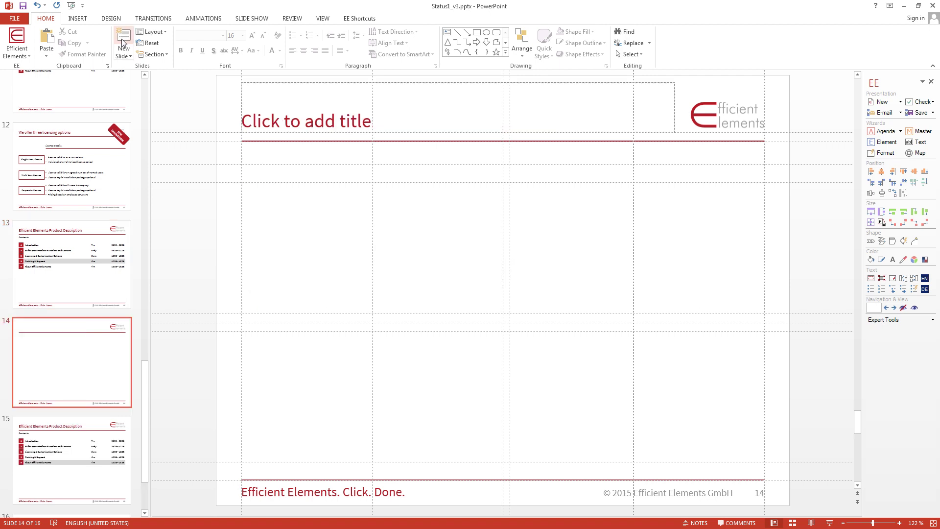
click(365, 128)
text(Our training offerings will get you a great start with Efficient Elements)
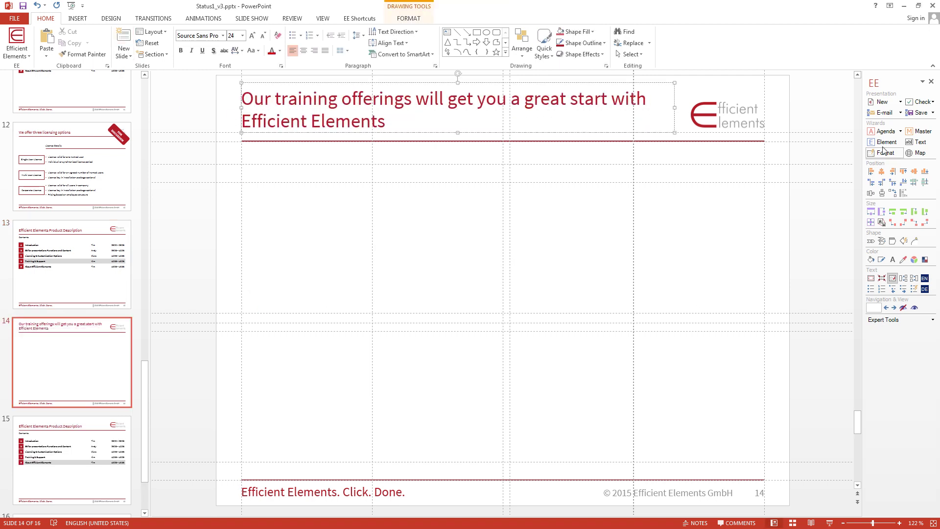
click(884, 141)
click(492, 225)
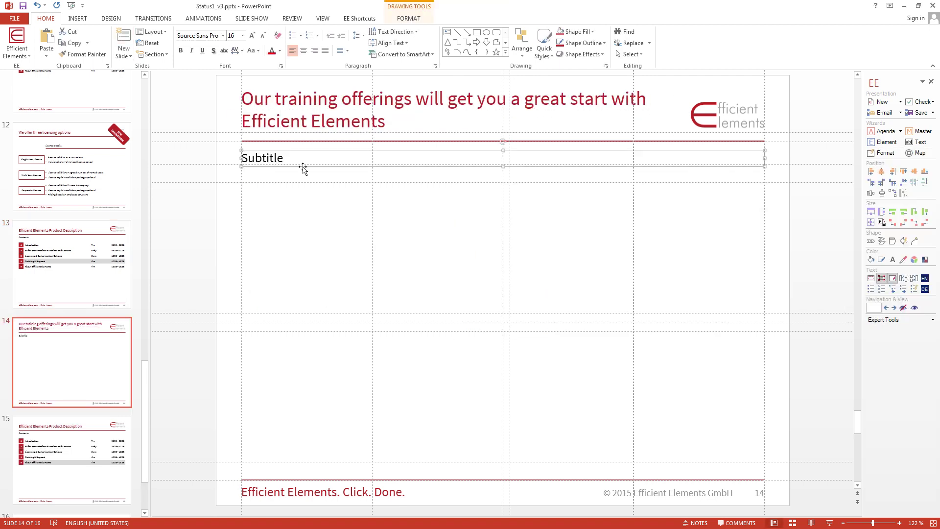
text(tions)
click(77, 19)
Draw a large rectangle and slice it into 8 rows by 4 columns.
click(166, 42)
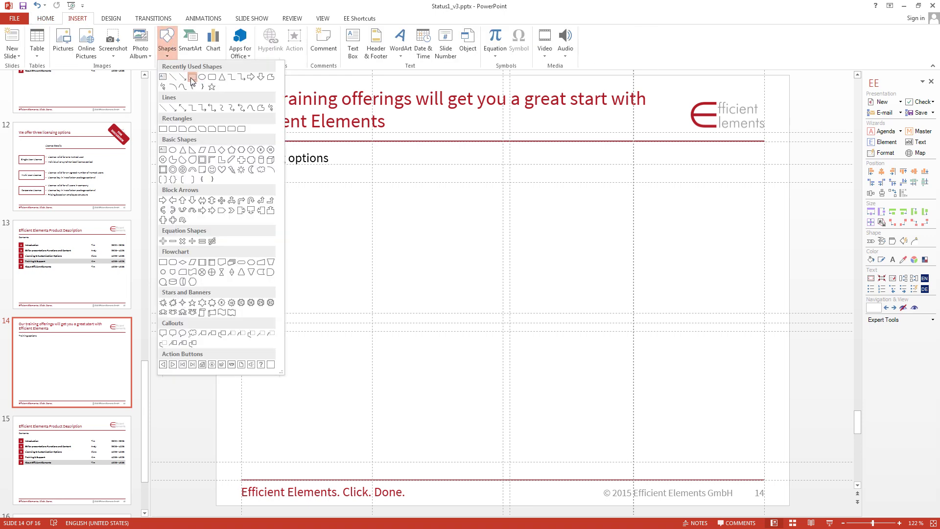
click(192, 77)
drag(236, 178, 765, 467)
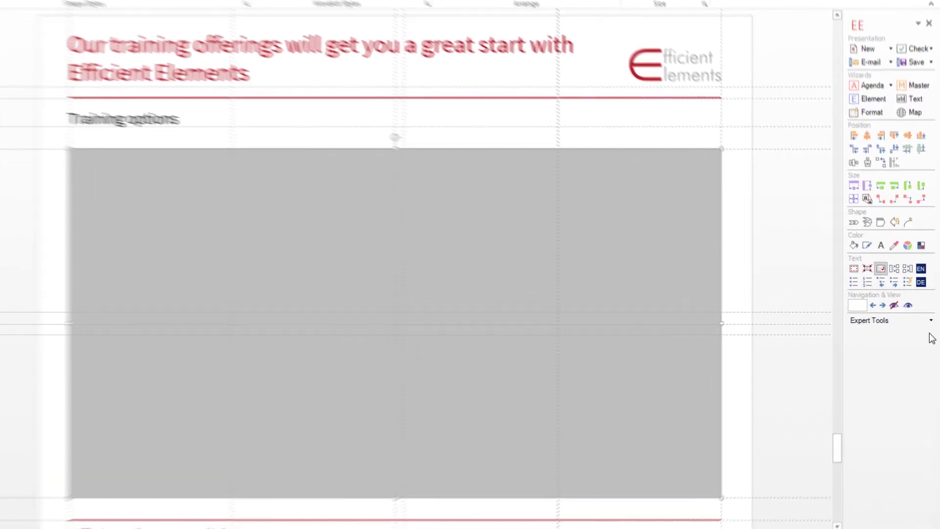
click(932, 319)
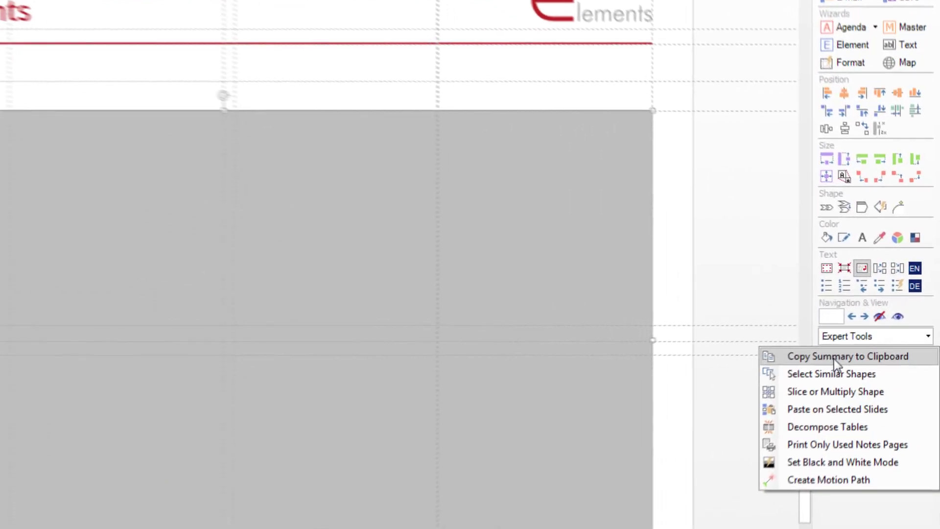
click(822, 391)
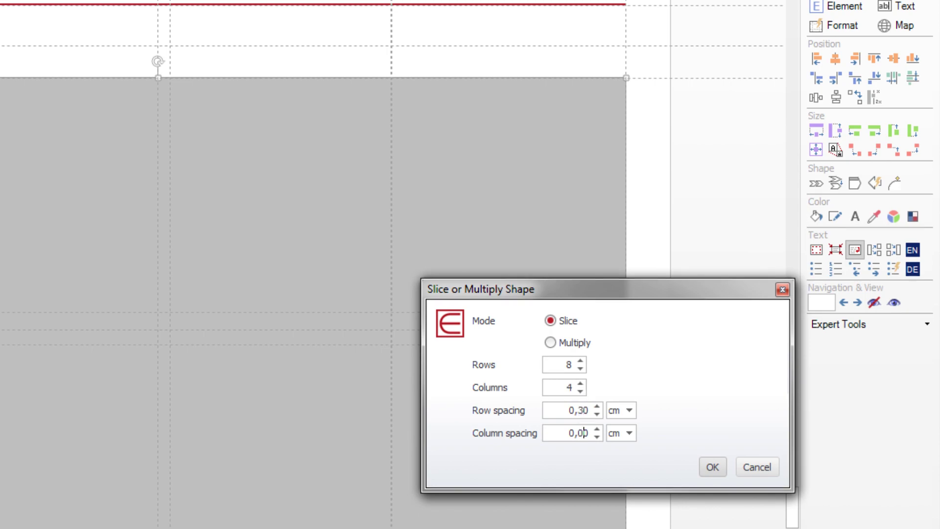
key(Return)
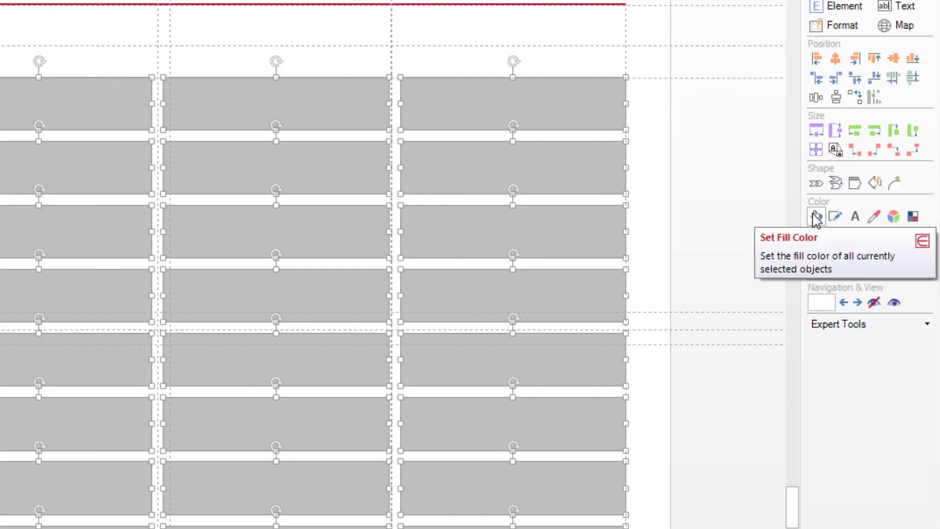
Give all grid boxes a white fill and dark red outlines.
click(815, 216)
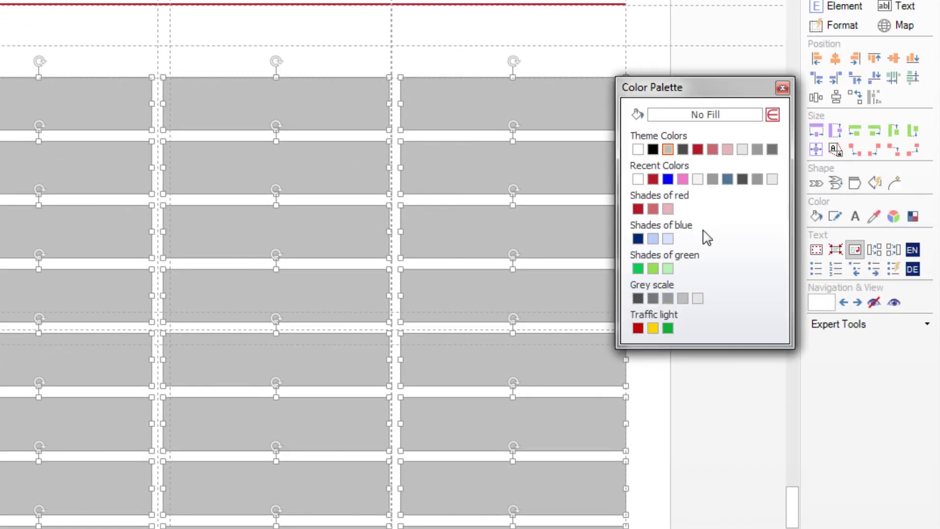
click(637, 150)
click(841, 218)
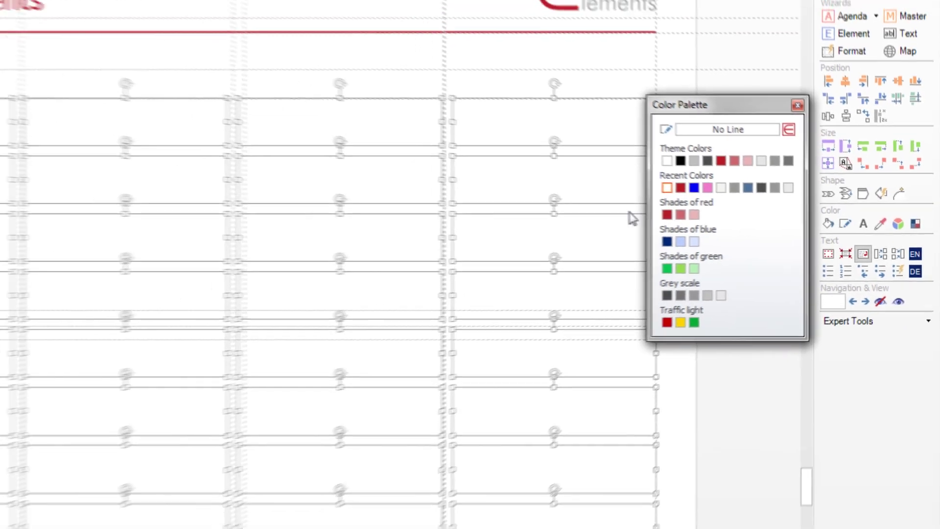
click(667, 214)
Fill the four top-row boxes with dark red to serve as header cells.
click(798, 255)
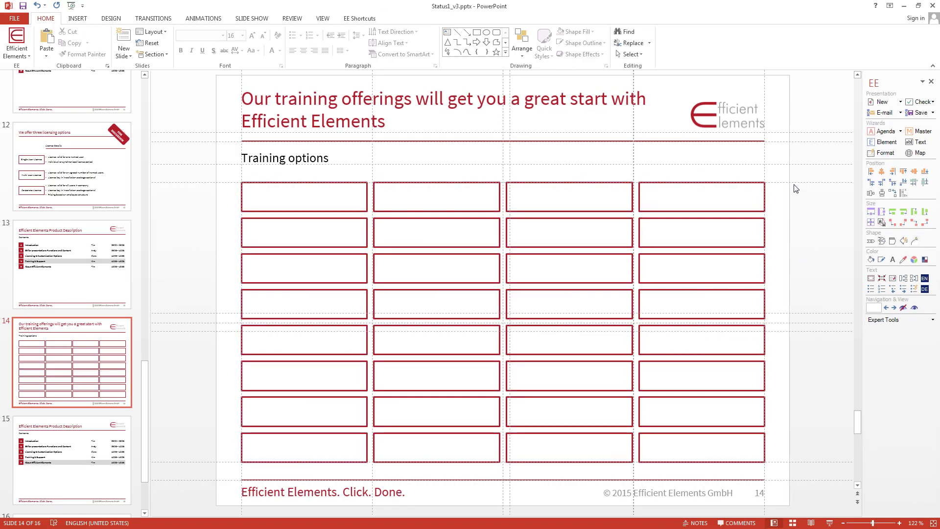
drag(792, 176, 214, 219)
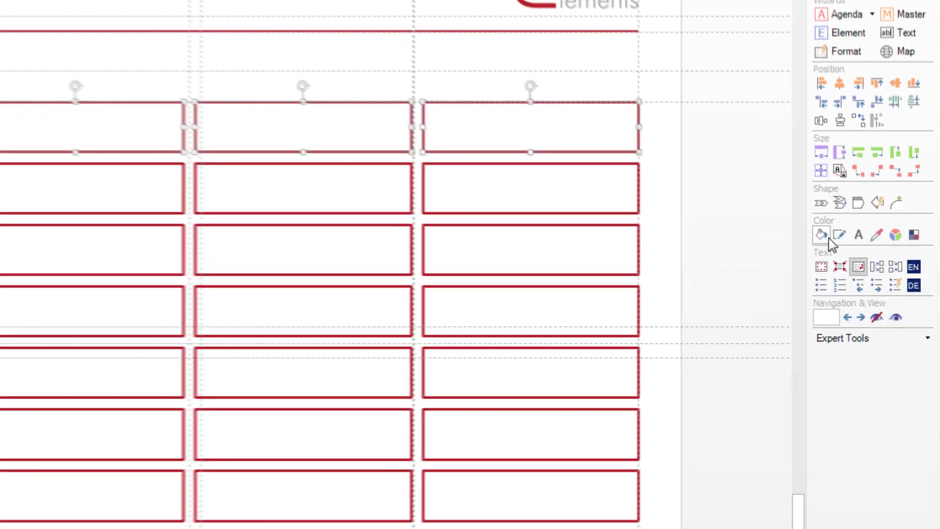
click(868, 257)
click(651, 216)
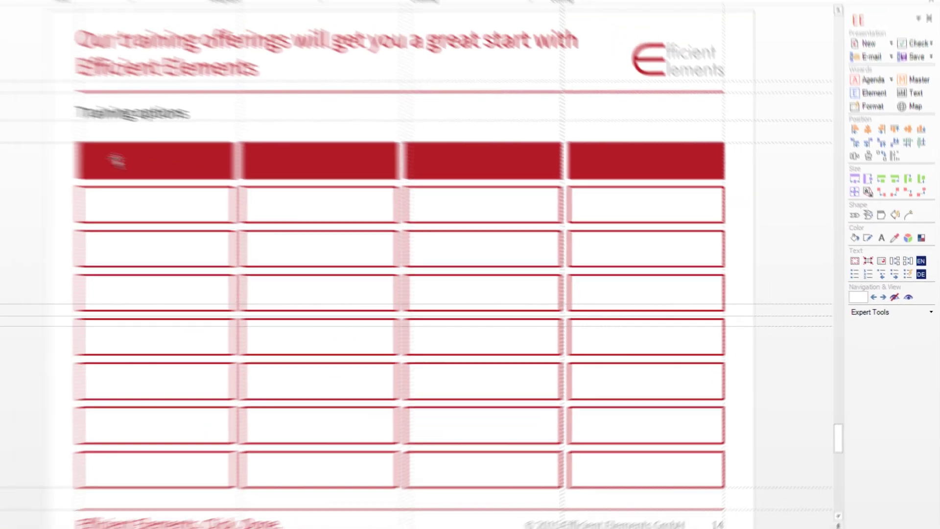
click(275, 196)
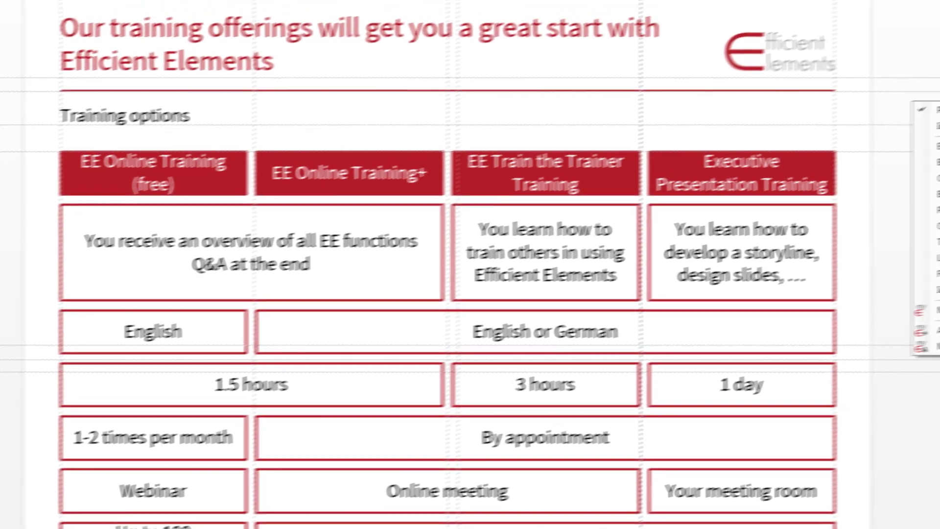
Save the selected grid to My Elements as 'Training options' in the Training + Support group.
click(857, 100)
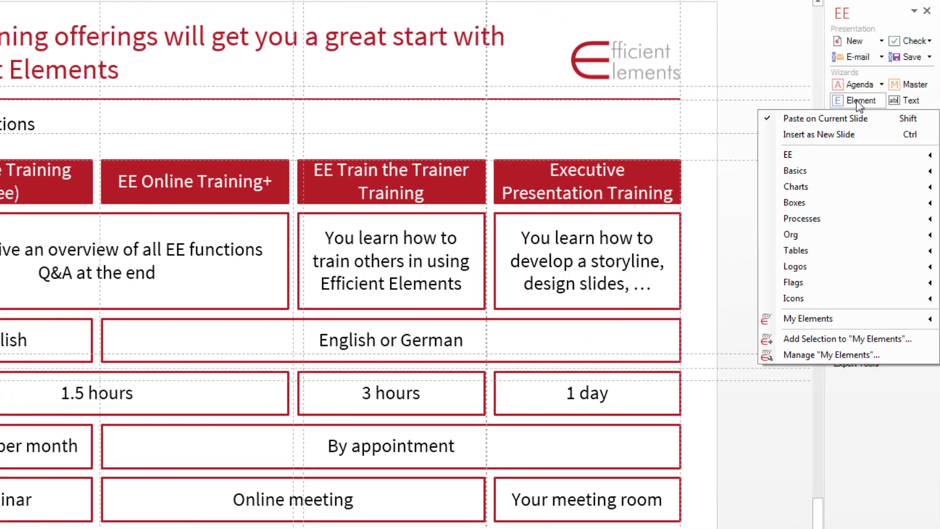
click(847, 339)
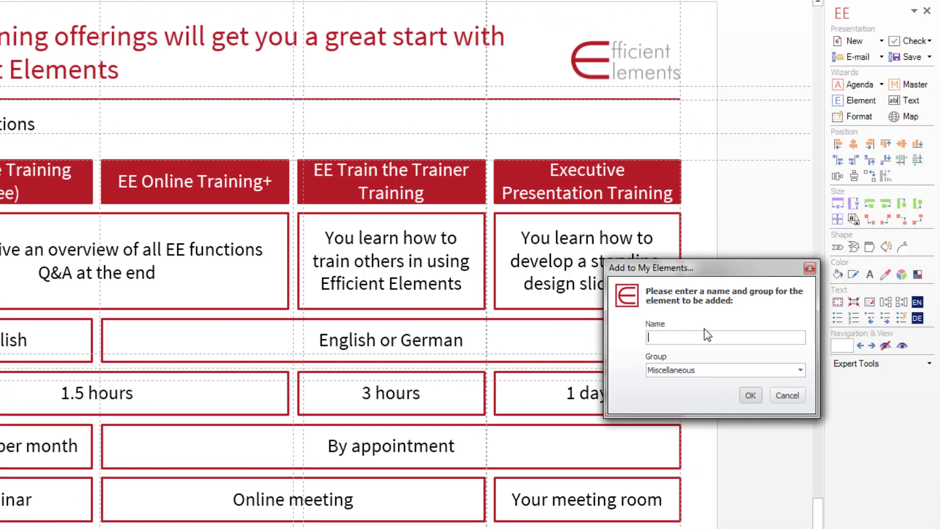
text(Training options)
key(Tab)
text(Training + Support)
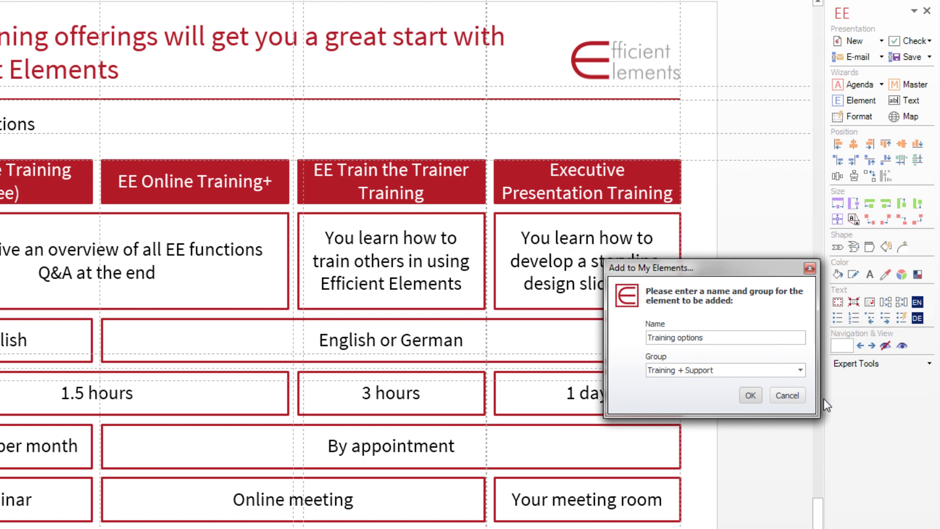
click(758, 397)
click(858, 101)
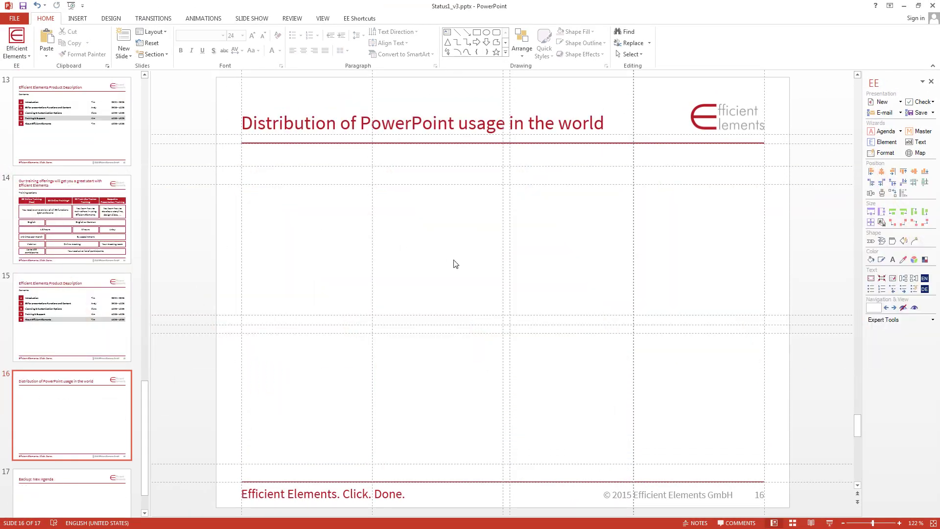
Paste the world map and recolour its countries from the usage values in Excel.
key(ctrl+v)
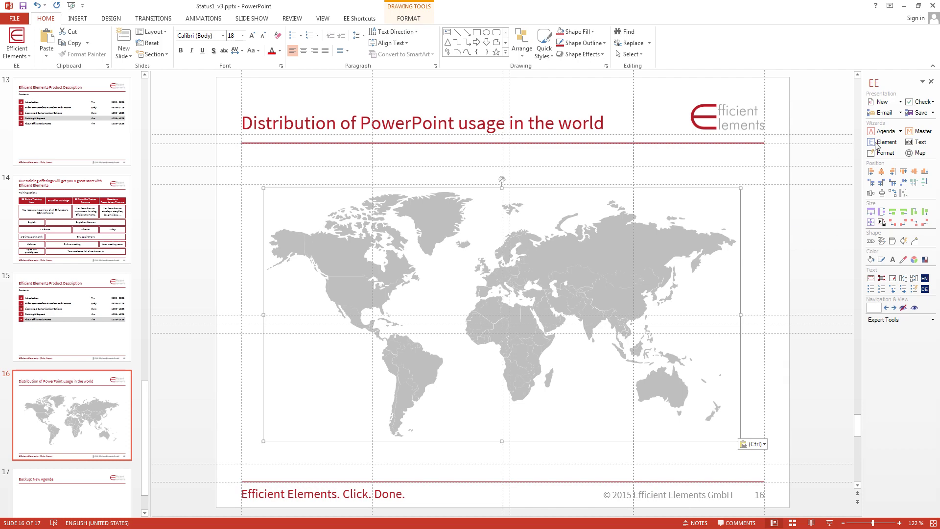
click(918, 152)
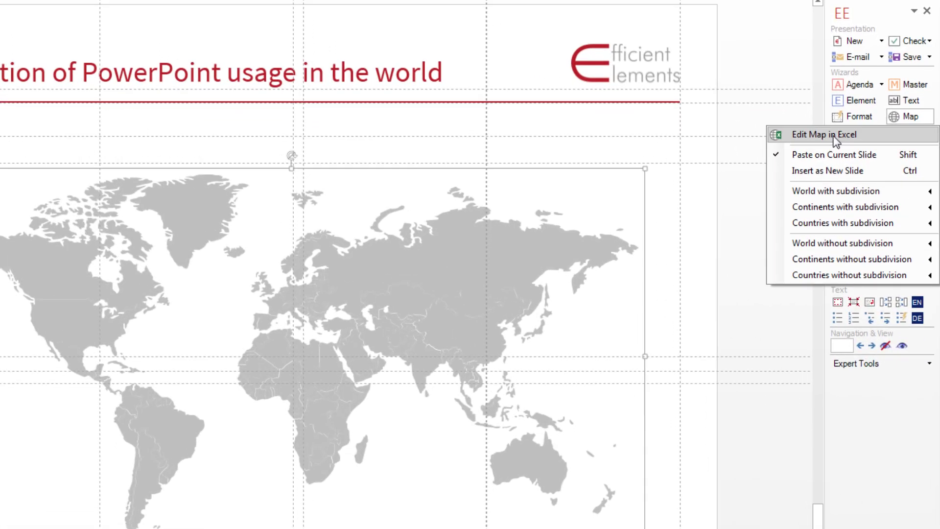
click(835, 141)
scroll(687, 199, down, 15)
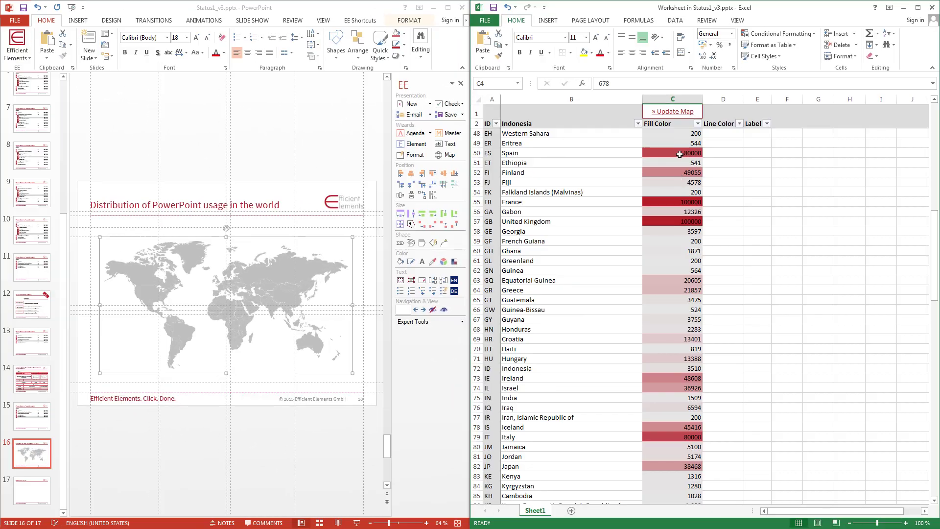
click(714, 184)
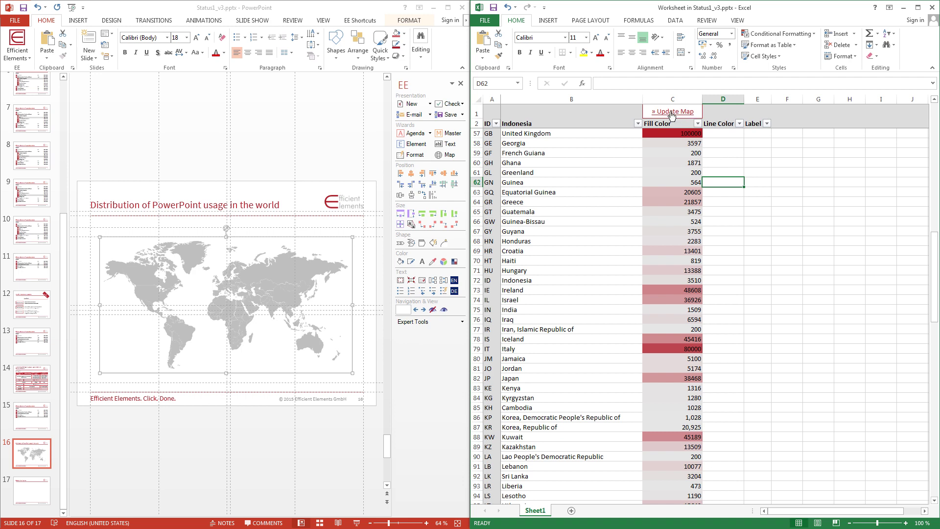
click(670, 112)
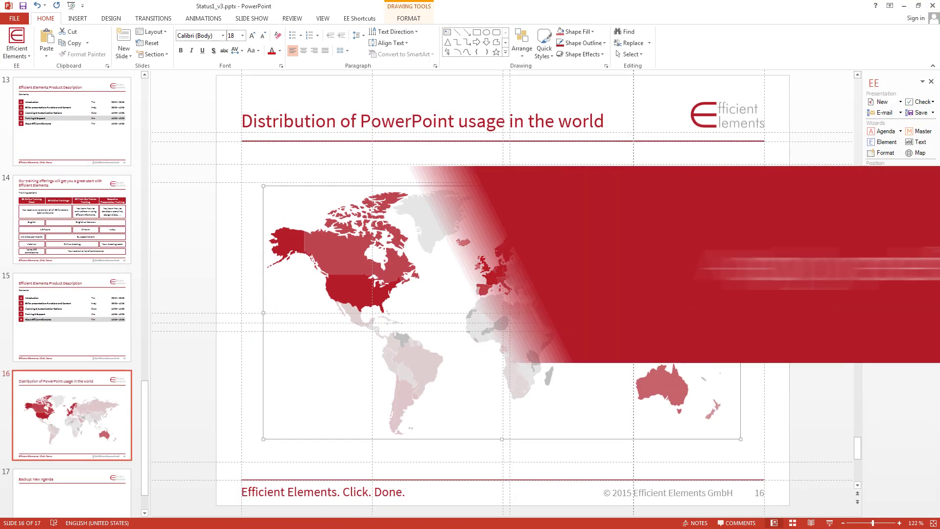
Add a footnote-styled legend under the map: red for high usage, grey for low.
key(alt+n)
key(x)
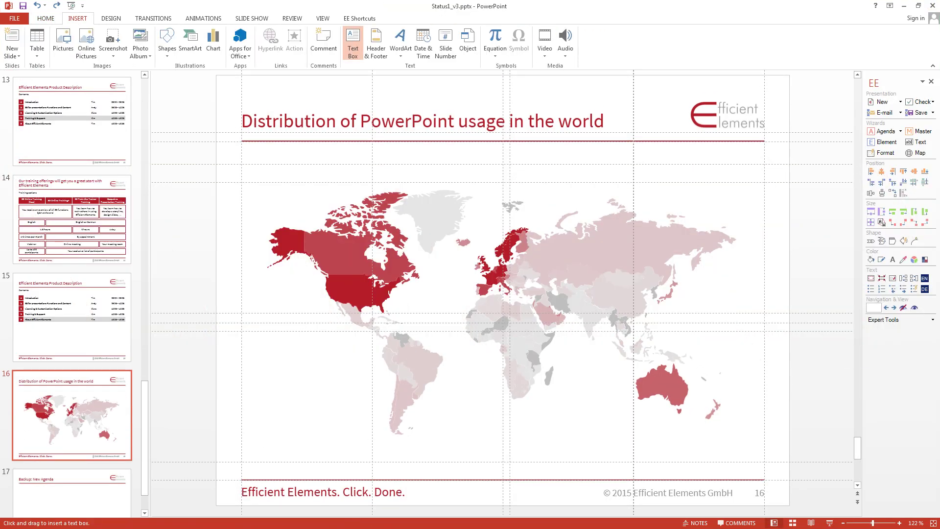
drag(539, 461, 552, 462)
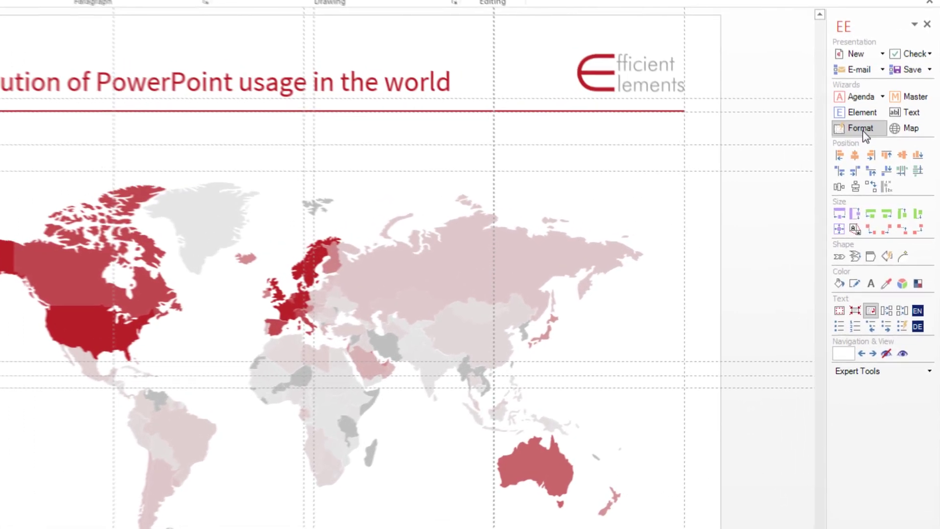
click(885, 153)
click(861, 166)
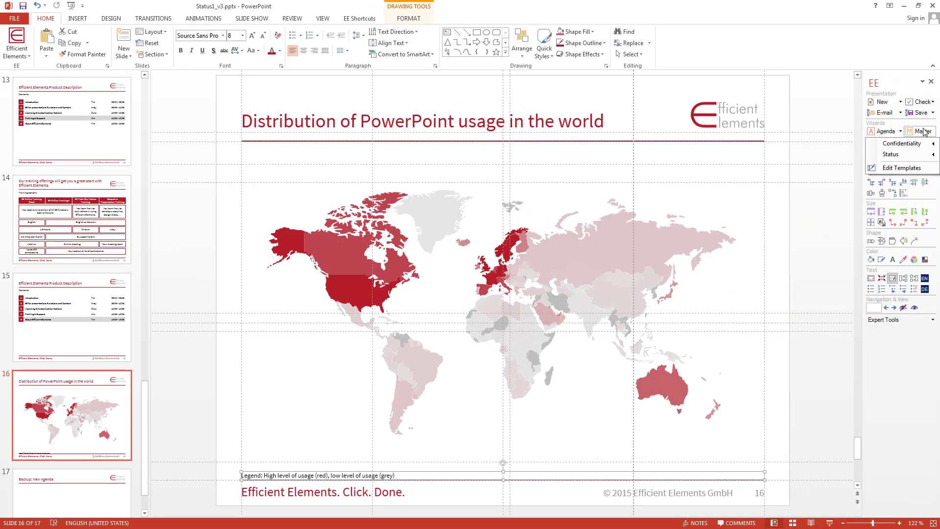
mouse_move(866, 119)
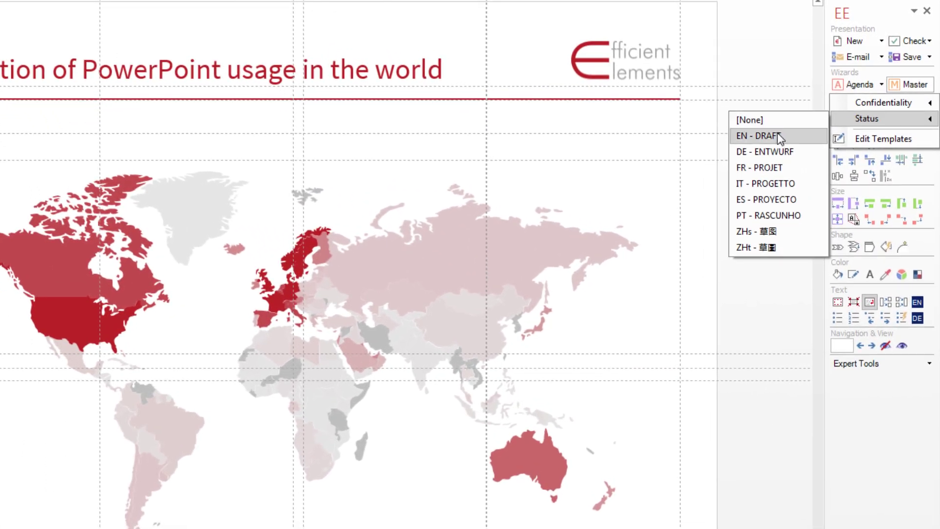
Apply the EN - DRAFT status marker to the slide.
click(778, 137)
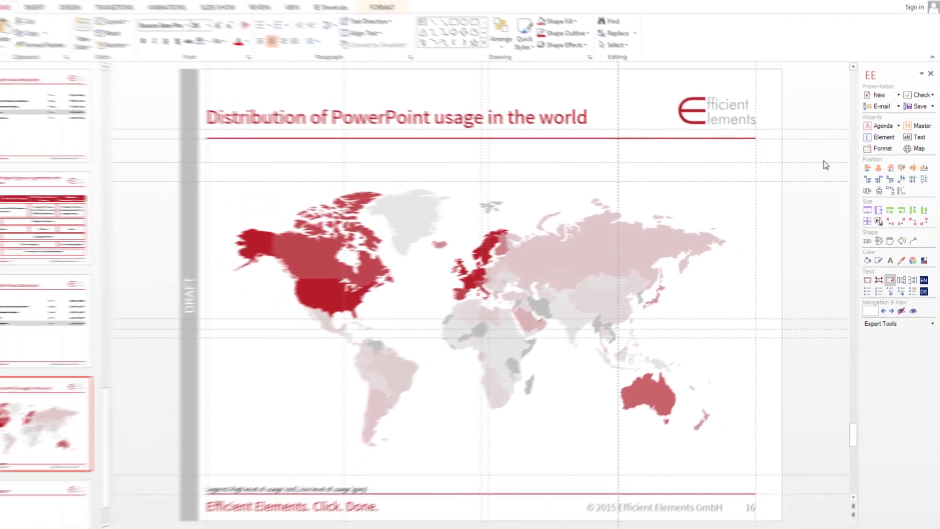